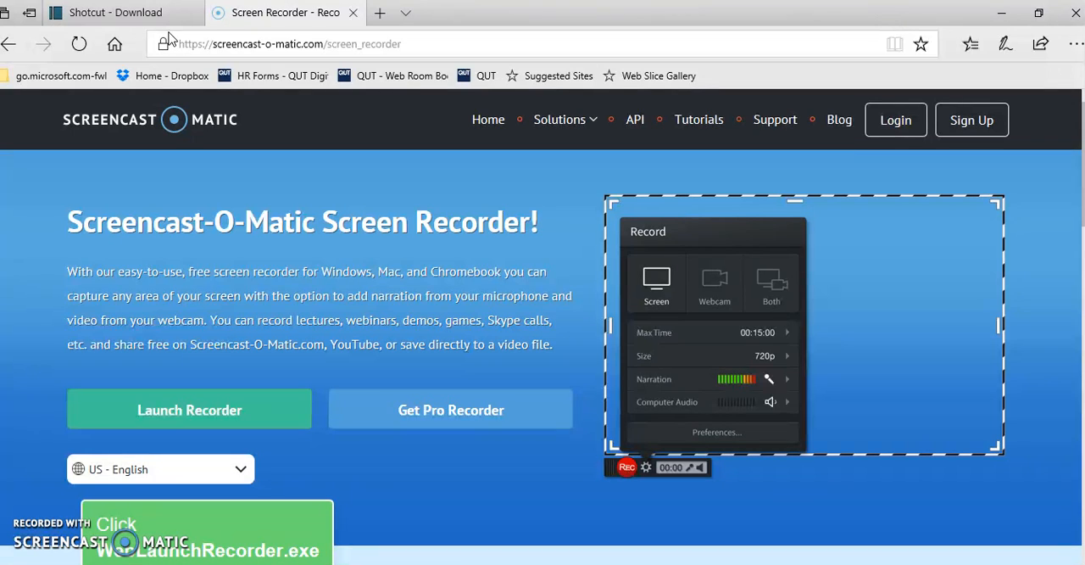
Look through the Shotcut download page, from the 64-bit Windows installer to the macOS and other downloads
{"action": "left_click", "coordinate": [151, 15]}
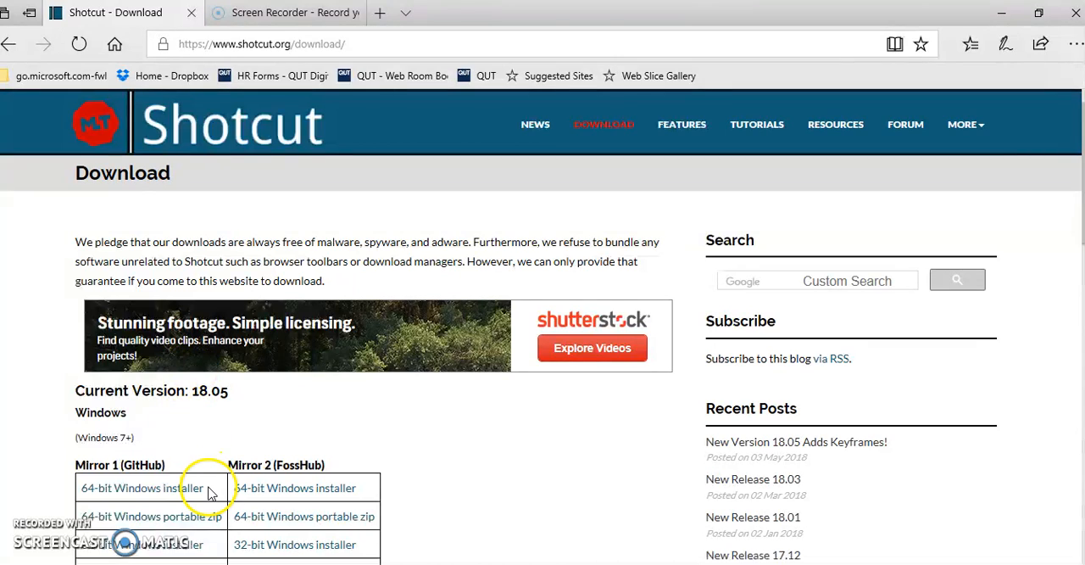
{"action": "left_click_drag", "start_coordinate": [206, 489], "coordinate": [83, 499]}
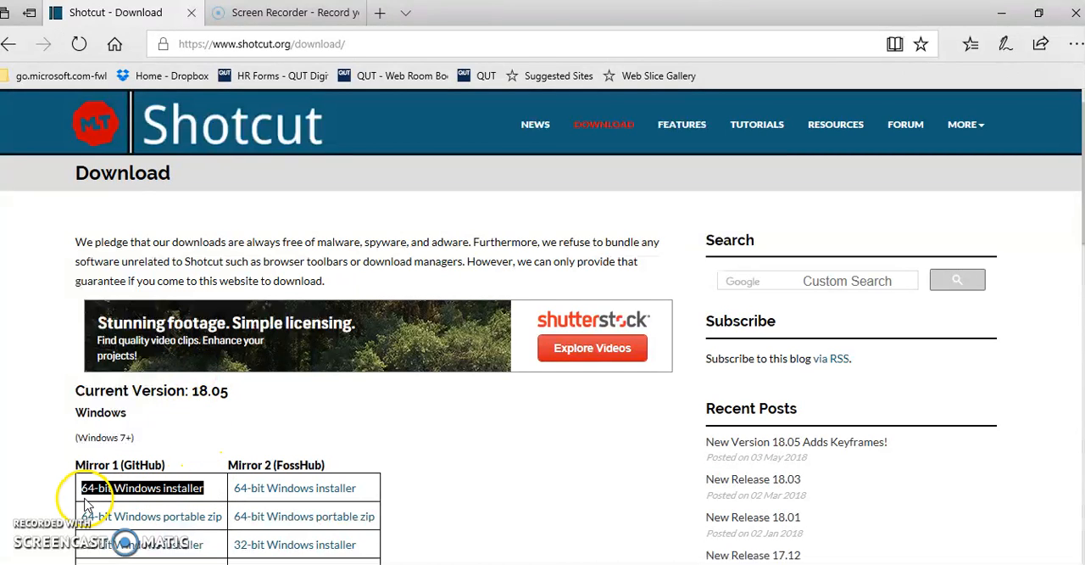
{"action": "mouse_move", "coordinate": [405, 563]}
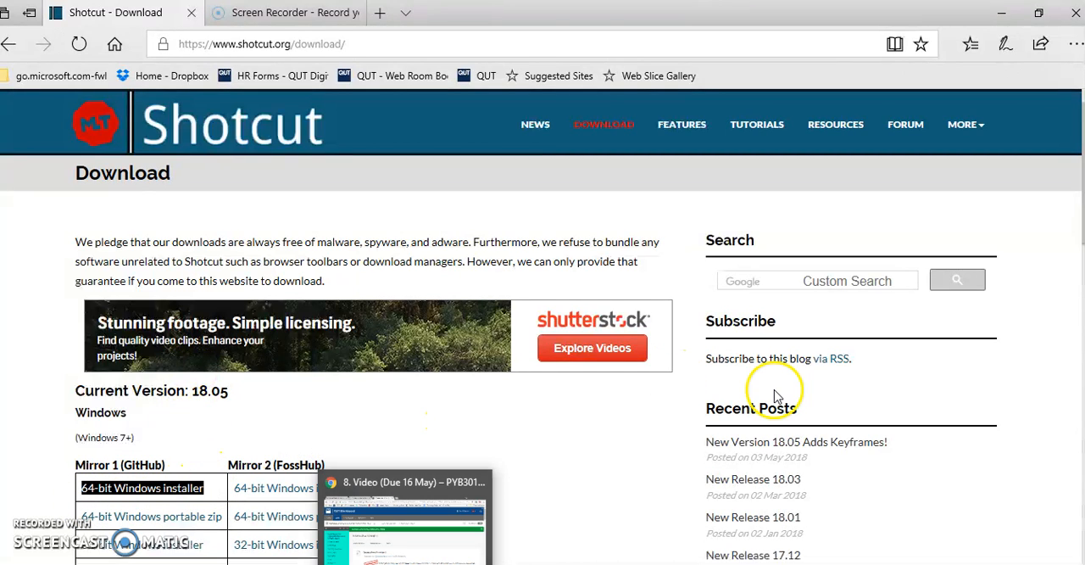
{"action": "scroll", "coordinate": [1047, 179], "scroll_direction": "down", "scroll_amount": 5}
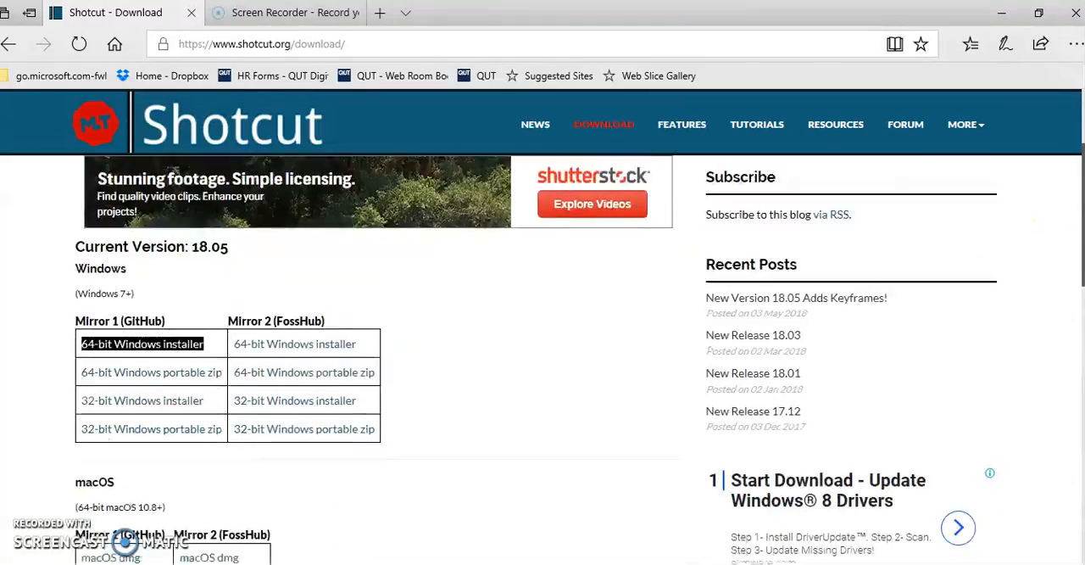
{"action": "scroll", "coordinate": [1047, 179], "scroll_direction": "down", "scroll_amount": 5}
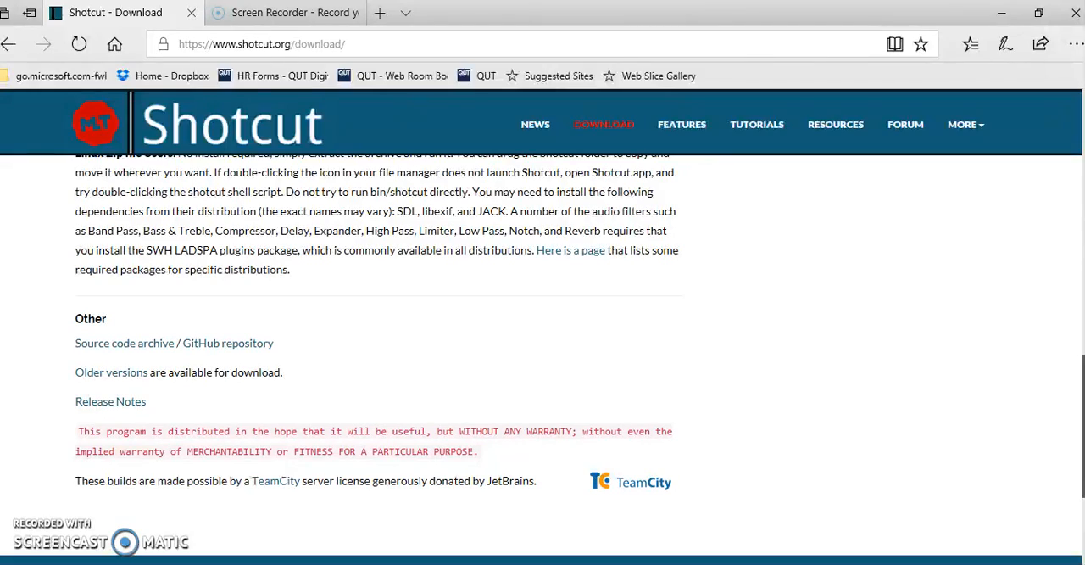
{"action": "scroll", "coordinate": [543, 359], "scroll_direction": "up", "scroll_amount": 10}
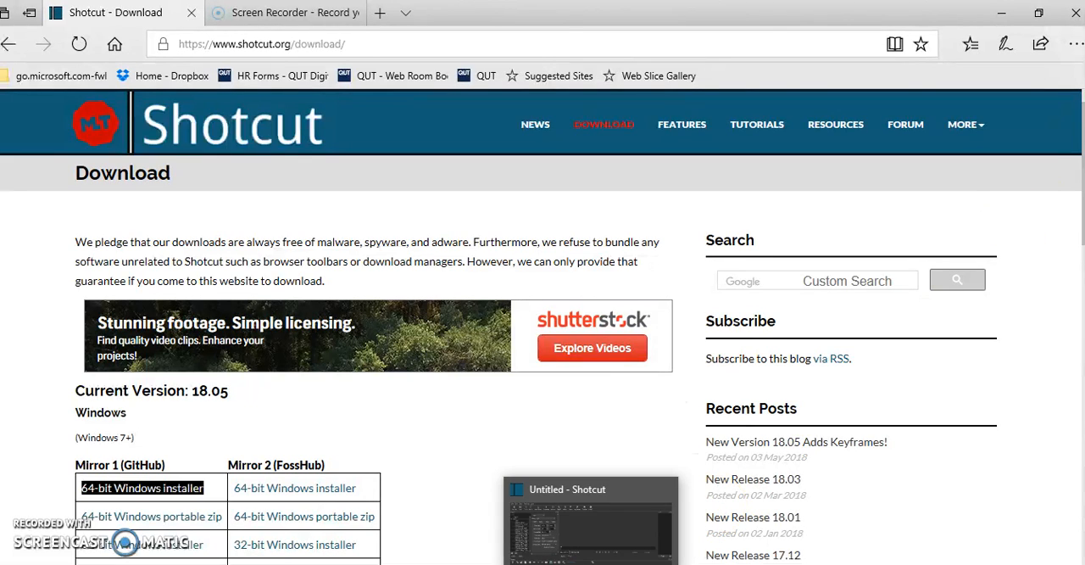
Switch to Shotcut and close its Export and Playlist panels
{"action": "left_click", "coordinate": [594, 561]}
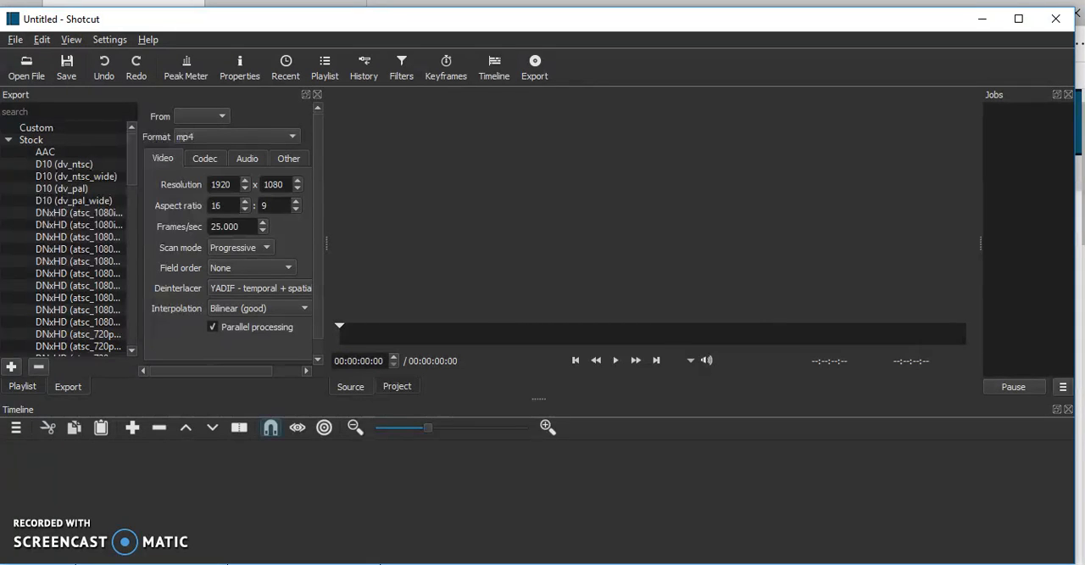
{"action": "left_click", "coordinate": [318, 95]}
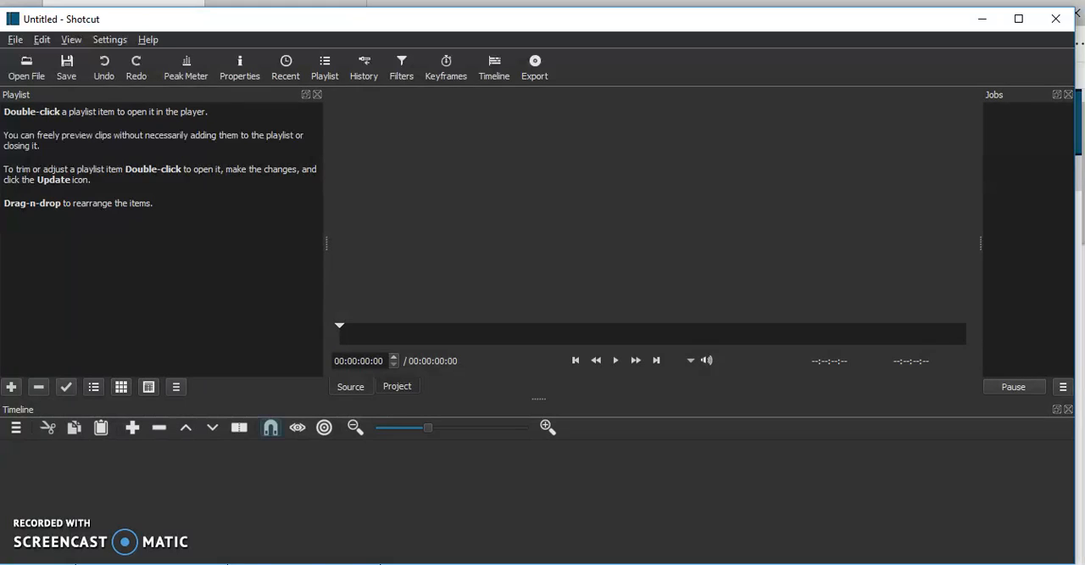
{"action": "left_click", "coordinate": [318, 95]}
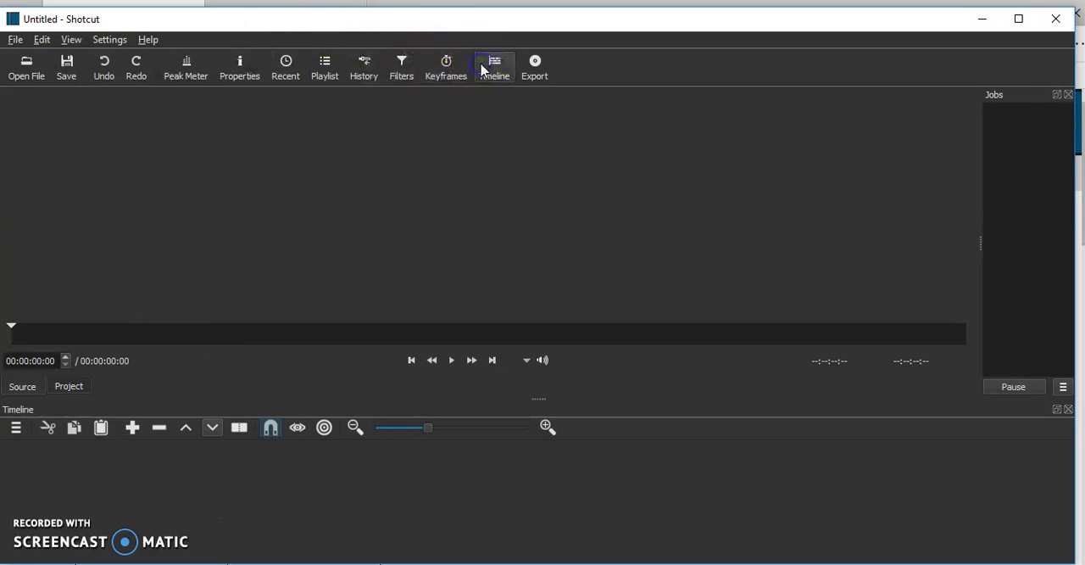
{"action": "left_click", "coordinate": [273, 434]}
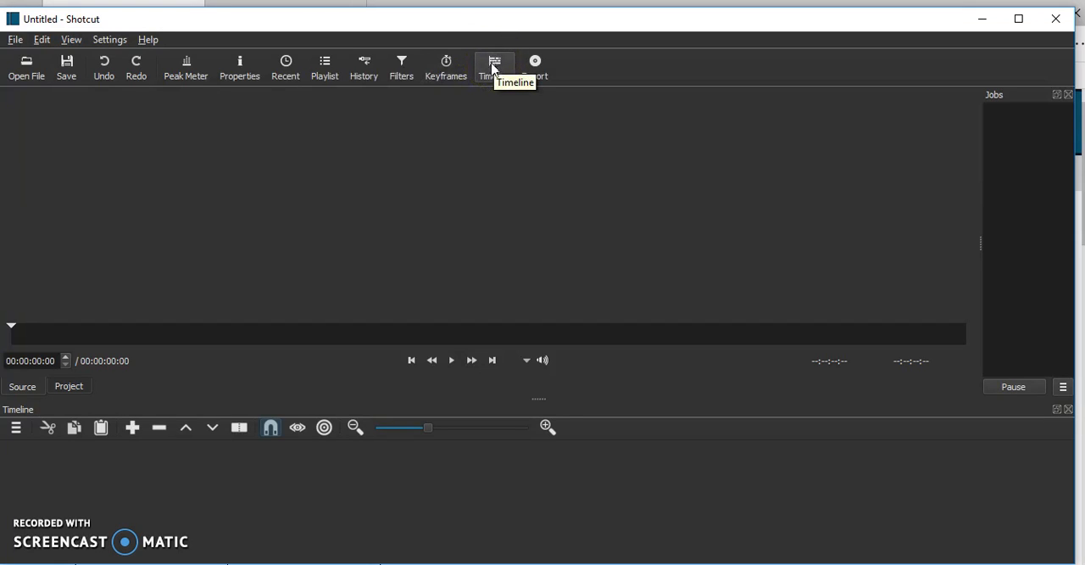
Open IMG_6901.MOV, IMG_6900.MOV and IMG_6899.MOV together from the Desktop, and pause the preview
{"action": "left_click", "coordinate": [29, 70]}
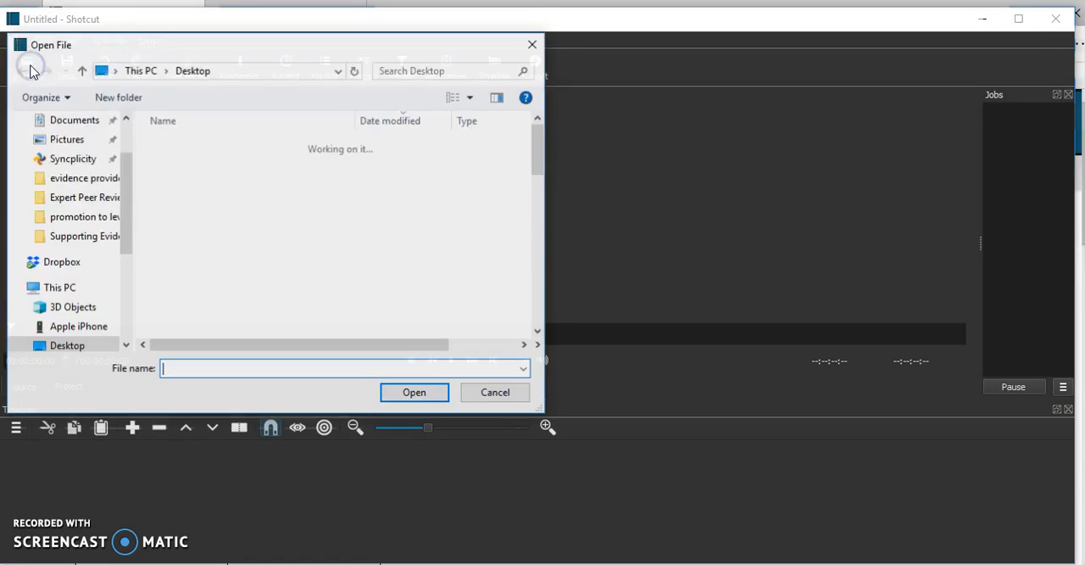
{"action": "left_click", "coordinate": [198, 146]}
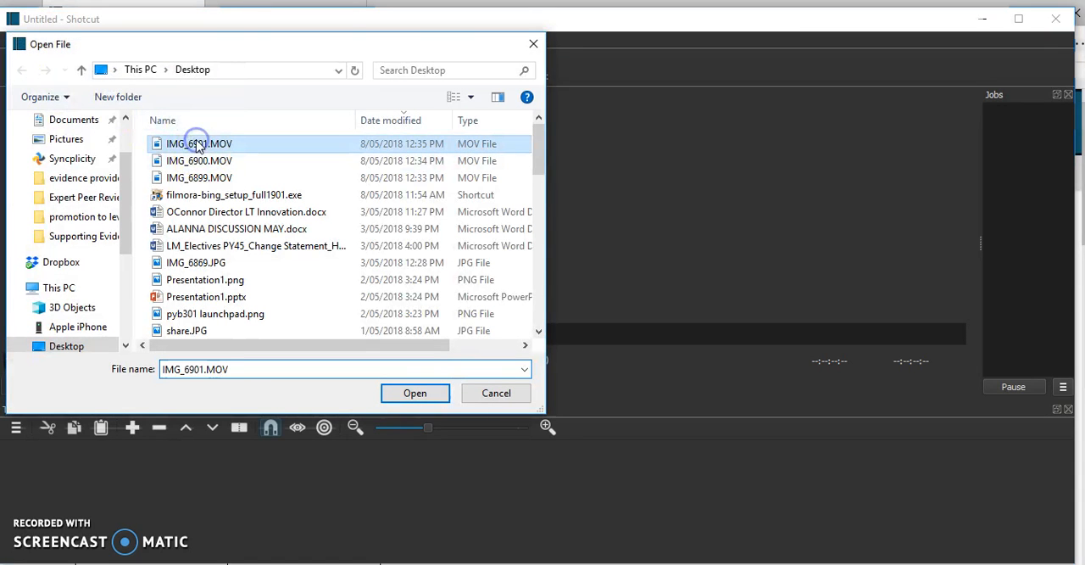
{"action": "left_click", "coordinate": [208, 161], "text": "shift"}
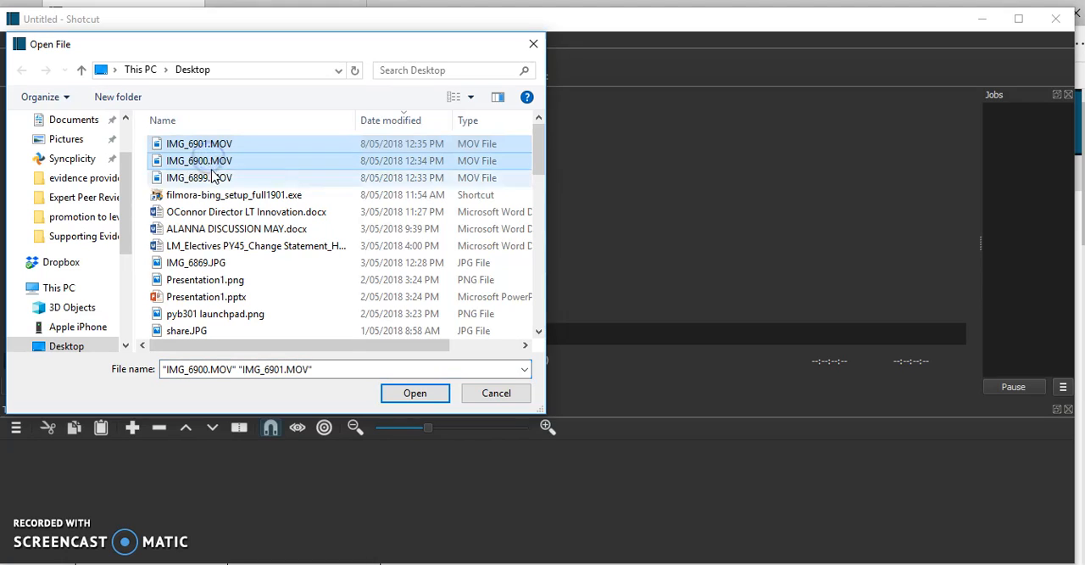
{"action": "left_click", "coordinate": [212, 177], "text": "shift"}
{"action": "left_click", "coordinate": [414, 393]}
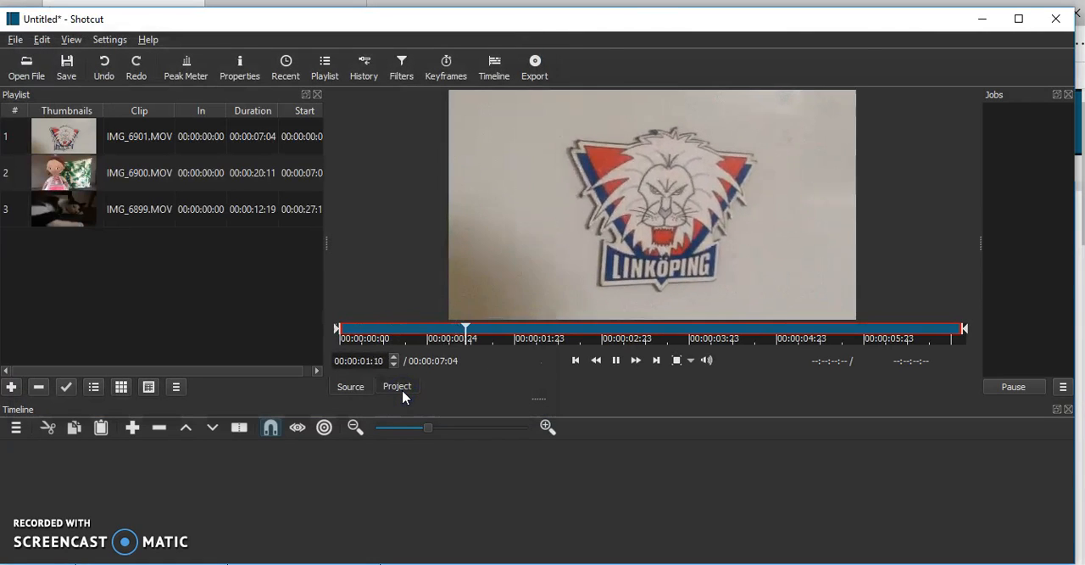
{"action": "left_click", "coordinate": [617, 360]}
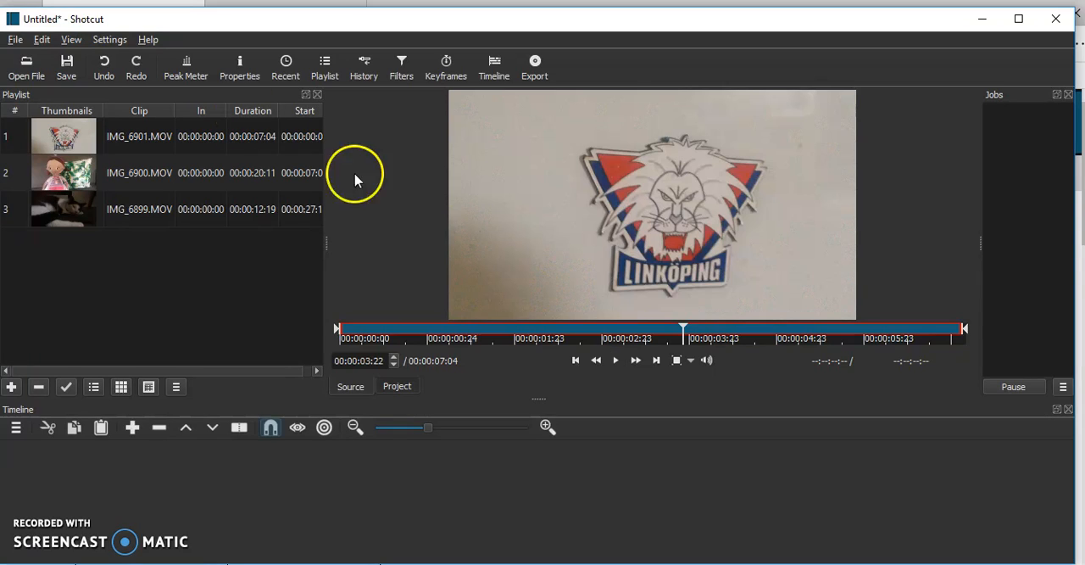
Place IMG_6899.MOV, IMG_6900.MOV and IMG_6901.MOV in that order on the timeline, with gaps between them
{"action": "left_click_drag", "start_coordinate": [68, 213], "coordinate": [75, 507]}
{"action": "left_click_drag", "start_coordinate": [64, 175], "coordinate": [442, 472]}
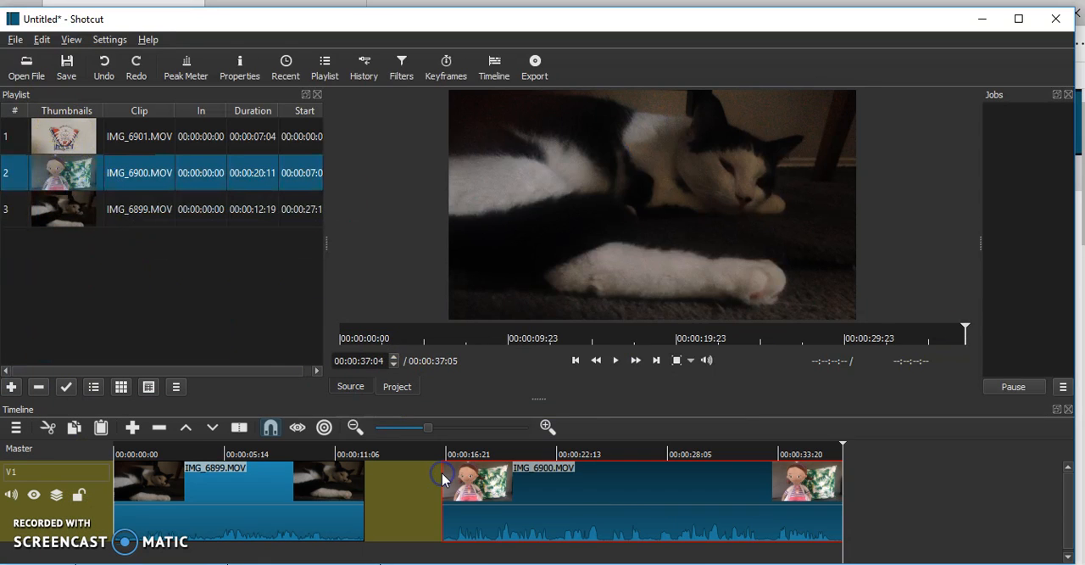
{"action": "left_click_drag", "start_coordinate": [64, 136], "coordinate": [936, 506]}
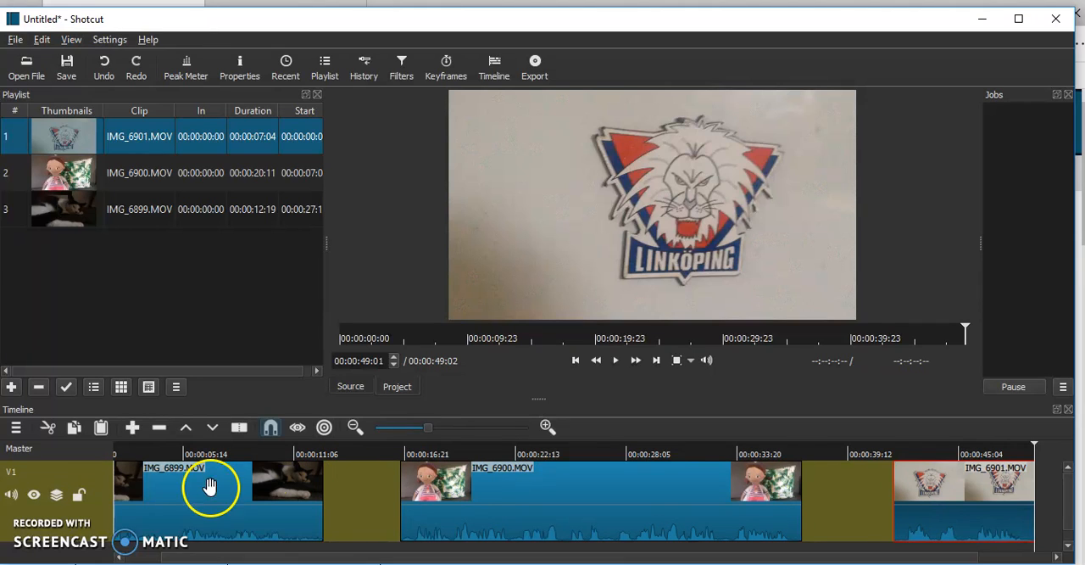
{"action": "left_click", "coordinate": [270, 428]}
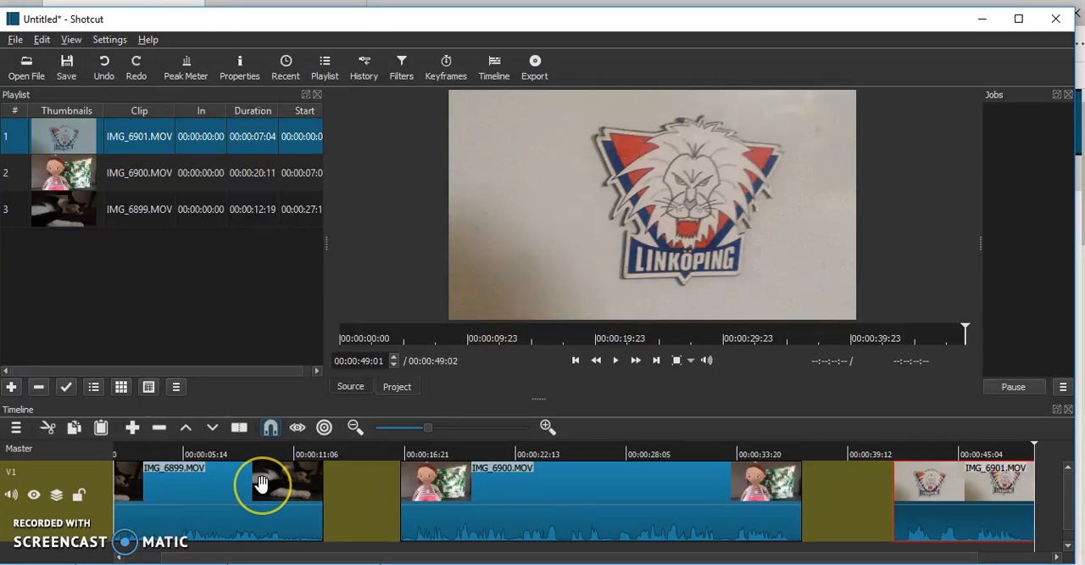
Play the timeline from the start through most of the IMG_6899.MOV clip
{"action": "left_click", "coordinate": [262, 482]}
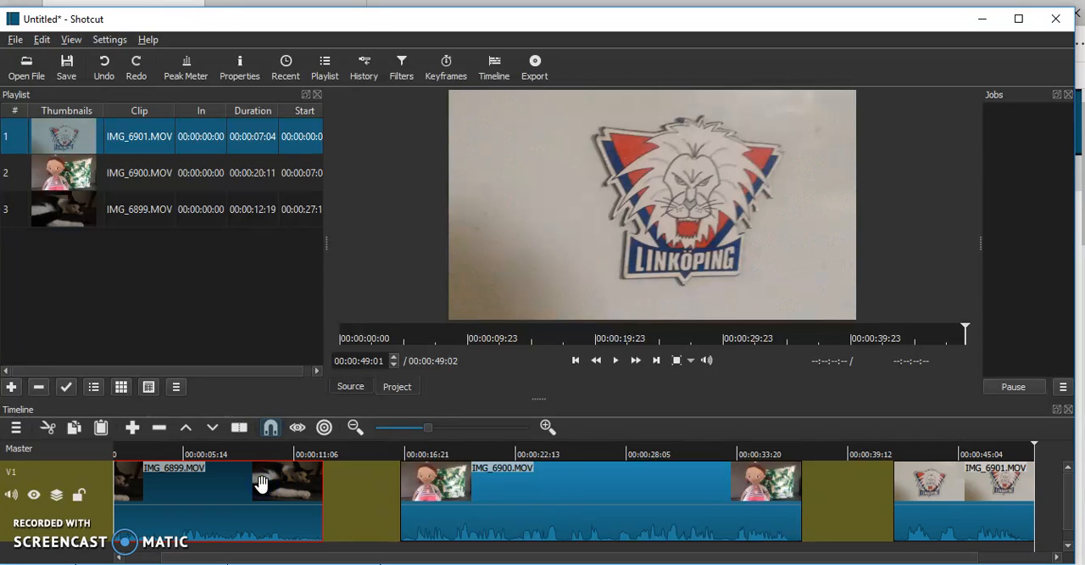
{"action": "key", "text": "Home"}
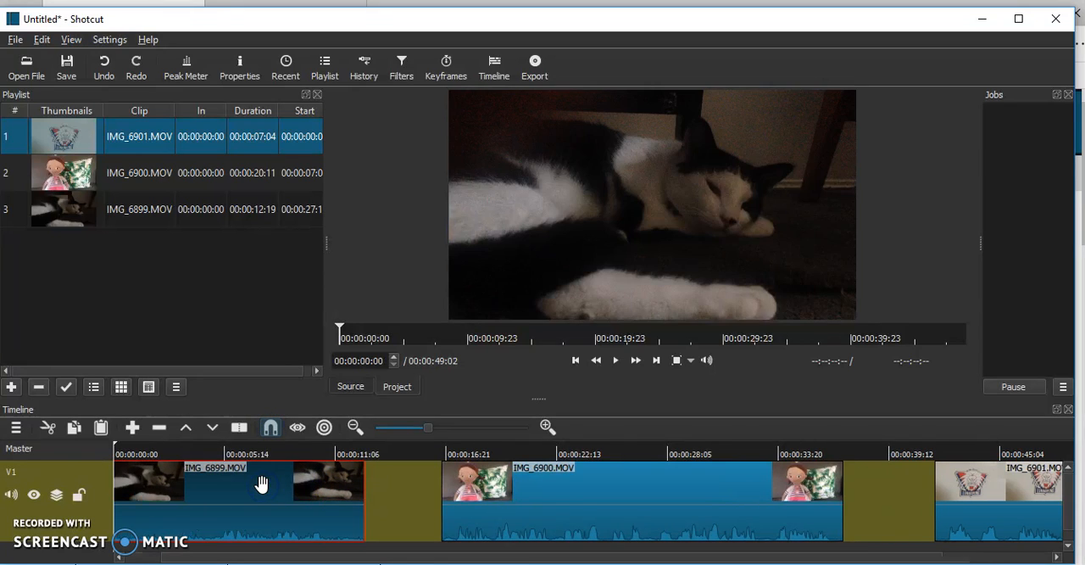
{"action": "left_click", "coordinate": [618, 363]}
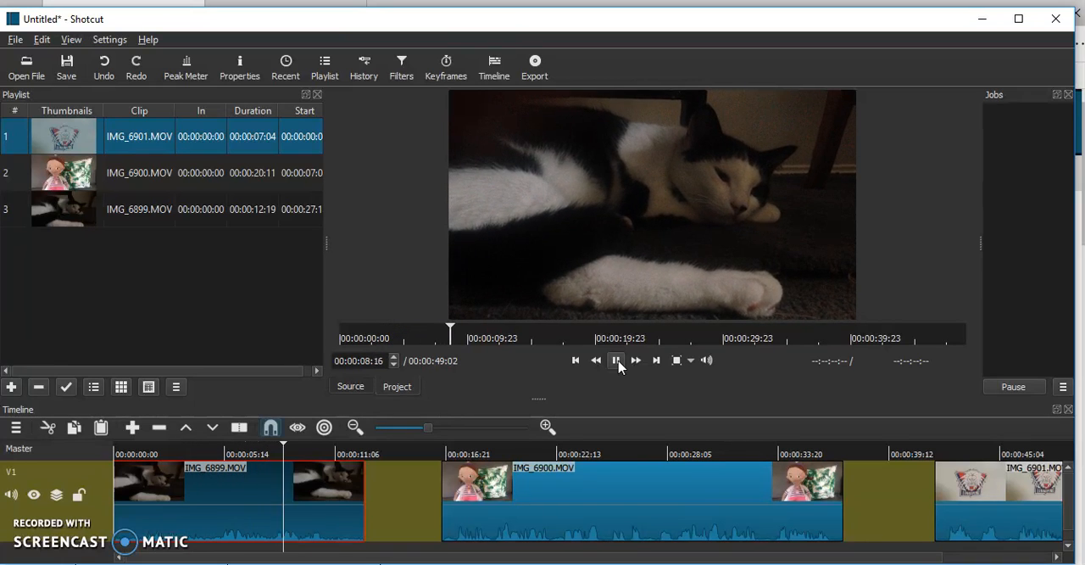
{"action": "left_click", "coordinate": [618, 360]}
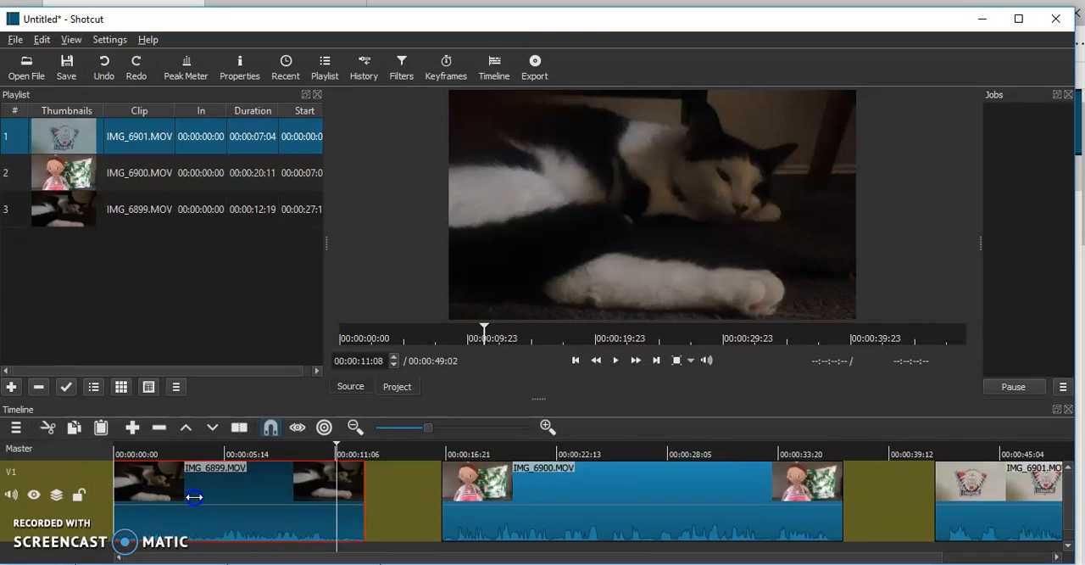
Trim the end of IMG_6899.MOV to leave about 6 seconds, and move IMG_6900.MOV directly against it
{"action": "left_click_drag", "start_coordinate": [363, 496], "coordinate": [221, 497]}
{"action": "left_click", "coordinate": [352, 536]}
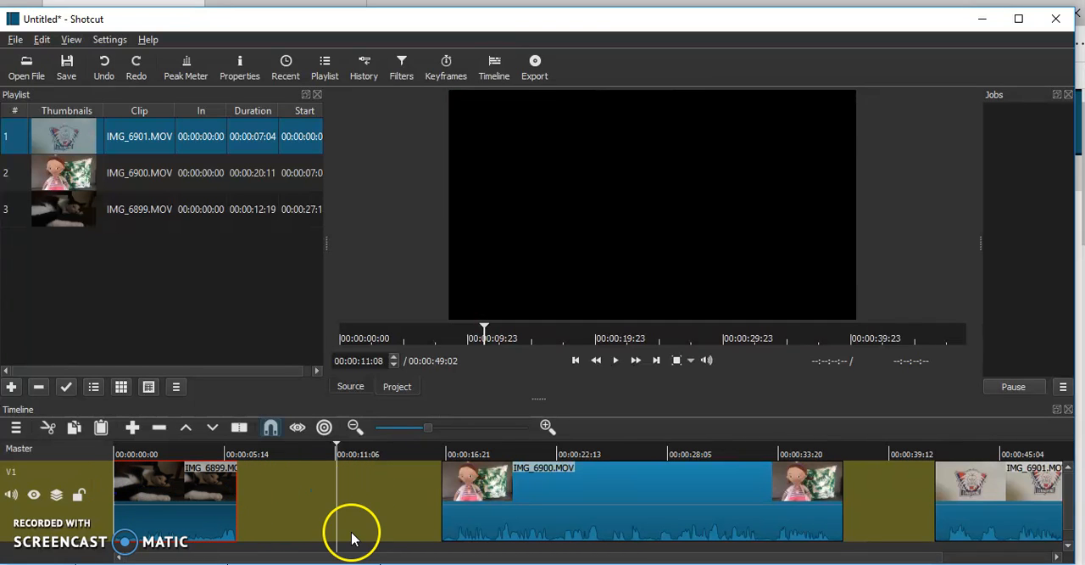
{"action": "left_click_drag", "start_coordinate": [565, 501], "coordinate": [354, 496]}
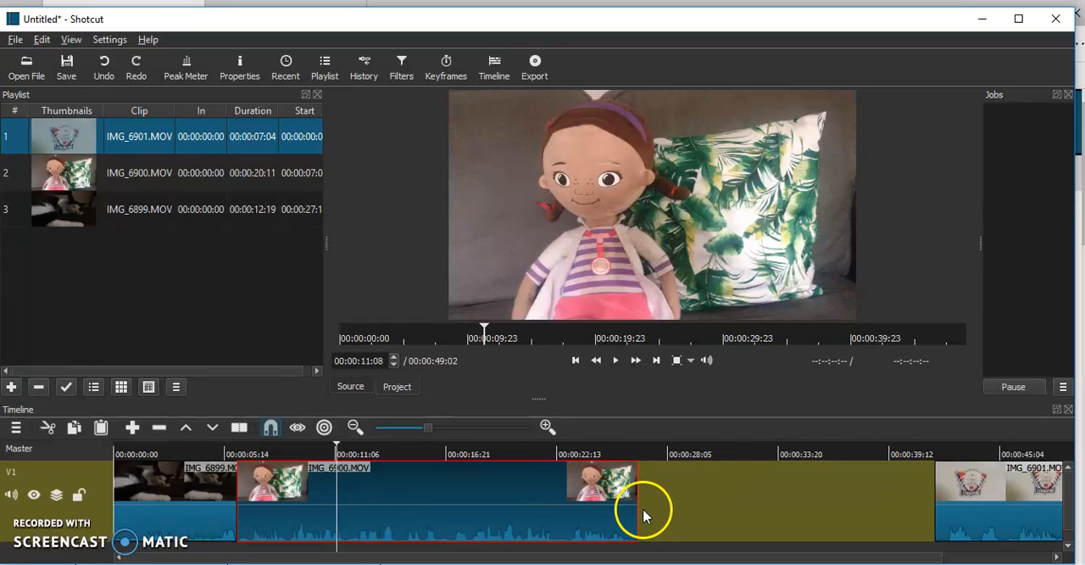
Trim the end of IMG_6900.MOV to leave about 10 seconds, and move IMG_6901.MOV directly against it
{"action": "left_click_drag", "start_coordinate": [636, 496], "coordinate": [440, 499]}
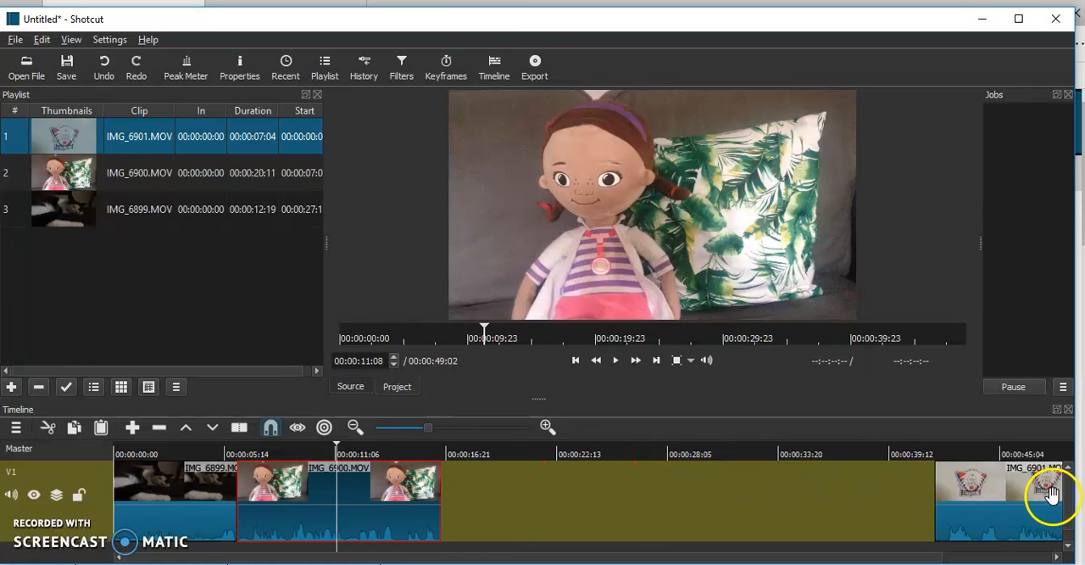
{"action": "left_click", "coordinate": [617, 360]}
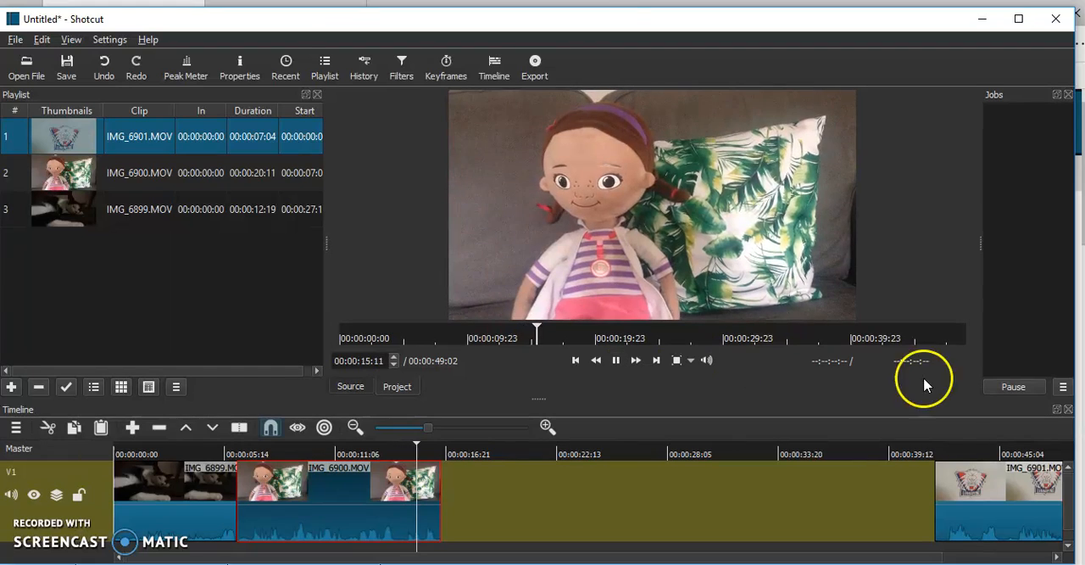
{"action": "left_click_drag", "start_coordinate": [997, 500], "coordinate": [475, 502]}
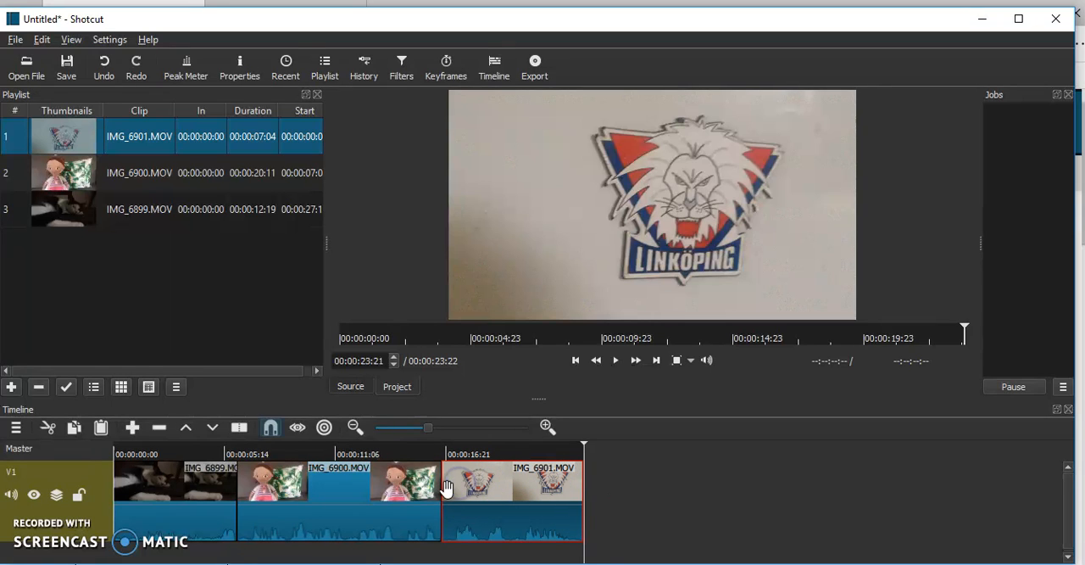
Trim about 2 seconds off the start of IMG_6901.MOV and close the gap before it
{"action": "left_click_drag", "start_coordinate": [445, 488], "coordinate": [496, 484]}
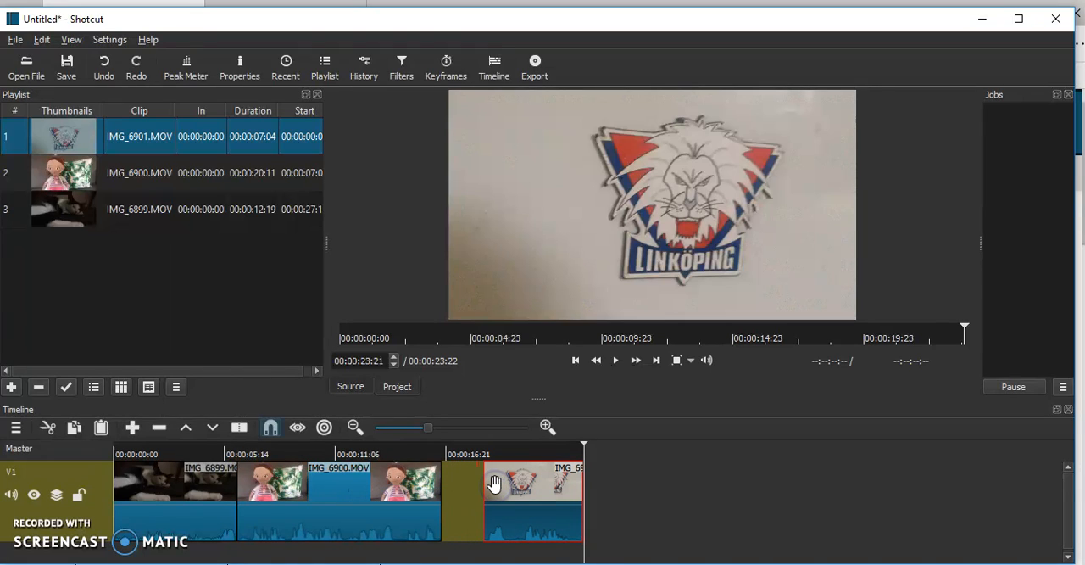
{"action": "left_click_drag", "start_coordinate": [506, 485], "coordinate": [466, 479]}
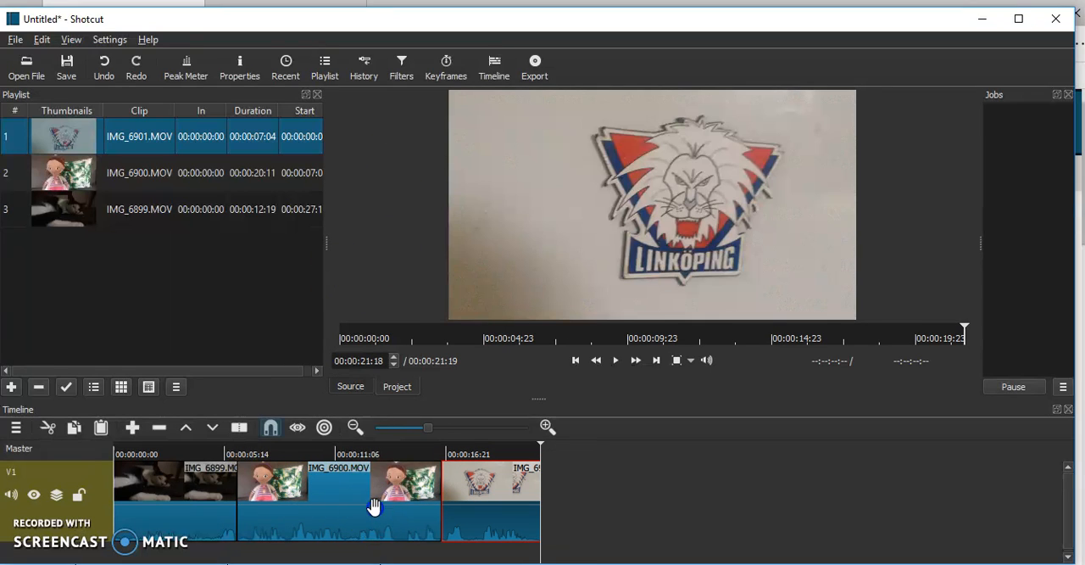
Split the IMG_6900.MOV clip at 00:00:14:16
{"action": "left_click", "coordinate": [399, 509]}
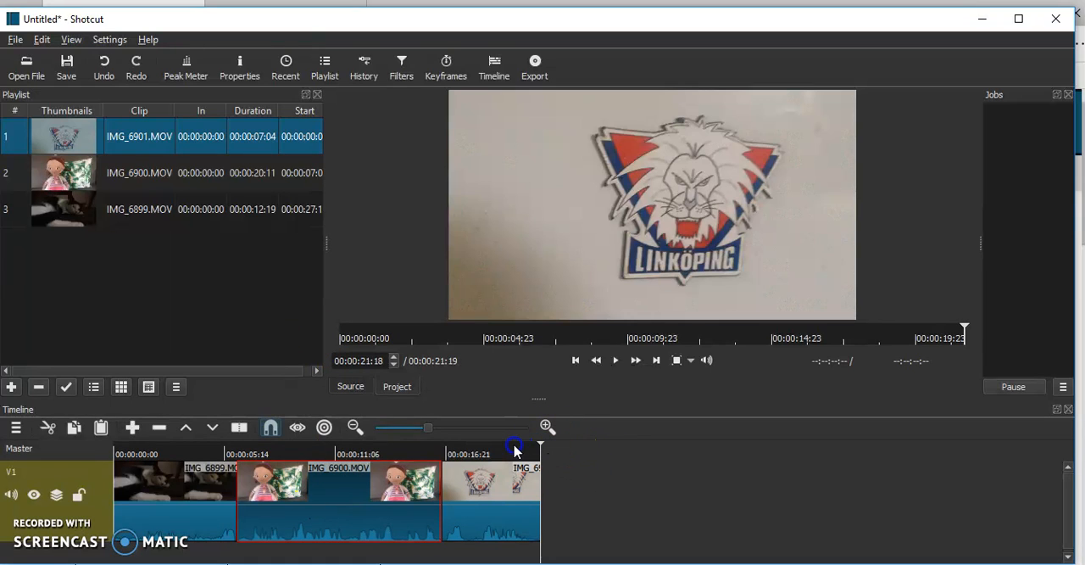
{"action": "left_click_drag", "start_coordinate": [532, 447], "coordinate": [403, 445]}
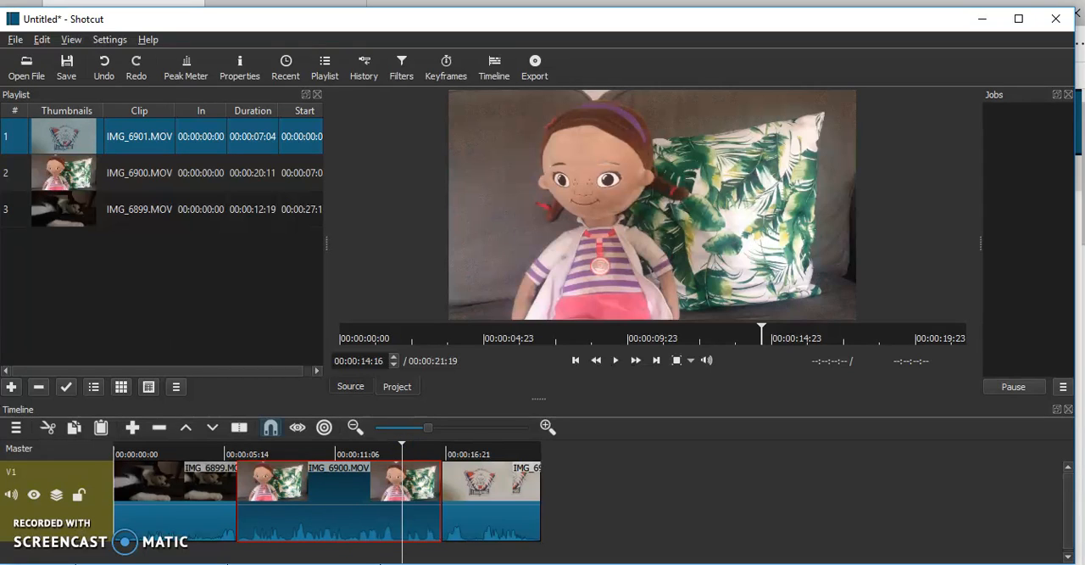
{"action": "left_click", "coordinate": [240, 428]}
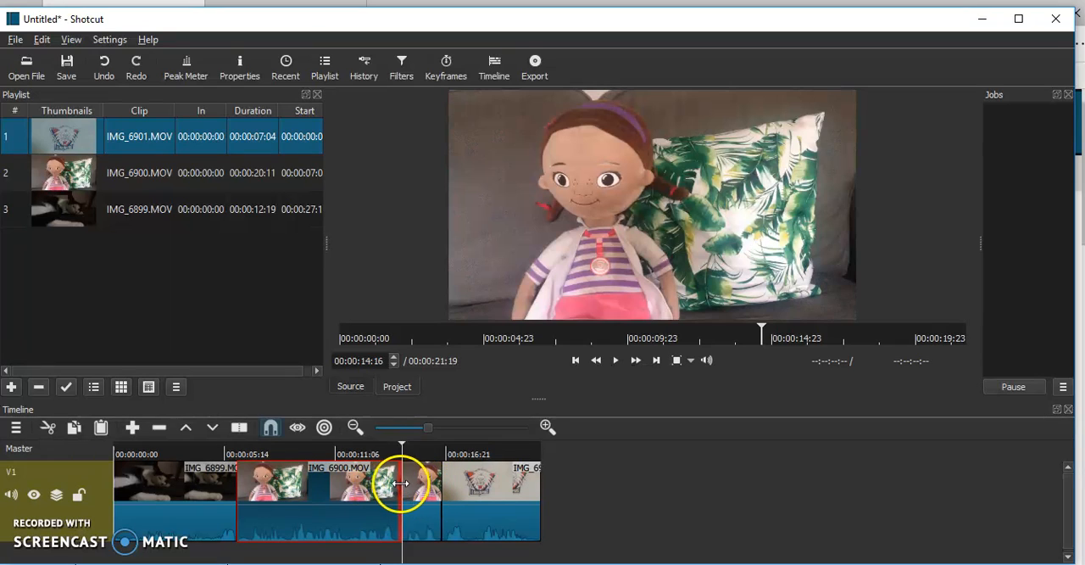
Remove the short split-off end piece of IMG_6900.MOV and move IMG_6901.MOV into the gap
{"action": "mouse_move", "coordinate": [402, 449]}
{"action": "left_mouse_down"}
{"action": "mouse_move", "coordinate": [390, 448]}
{"action": "mouse_move", "coordinate": [429, 450]}
{"action": "mouse_move", "coordinate": [403, 454]}
{"action": "left_mouse_up"}
{"action": "left_click", "coordinate": [421, 479]}
{"action": "left_click", "coordinate": [616, 360]}
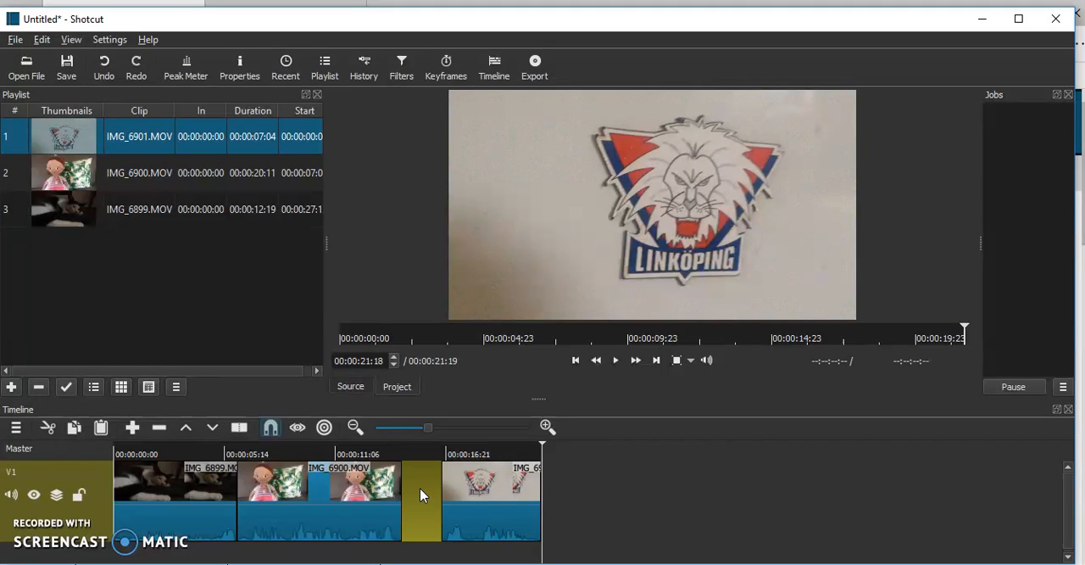
{"action": "left_click_drag", "start_coordinate": [467, 501], "coordinate": [424, 493]}
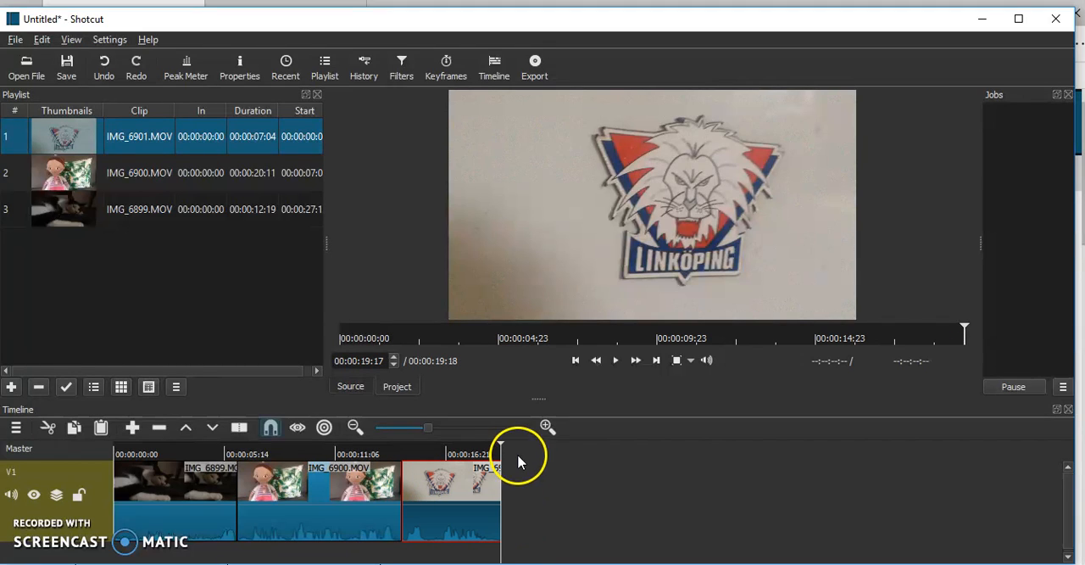
Reorder the timeline clips so IMG_6901.MOV sits between IMG_6899.MOV and IMG_6900.MOV, without gaps
{"action": "left_click", "coordinate": [288, 519]}
{"action": "left_click_drag", "start_coordinate": [217, 539], "coordinate": [266, 528]}
{"action": "left_click", "coordinate": [436, 529]}
{"action": "left_click_drag", "start_coordinate": [437, 529], "coordinate": [234, 507]}
{"action": "left_click_drag", "start_coordinate": [366, 513], "coordinate": [509, 554]}
{"action": "left_click", "coordinate": [552, 502]}
{"action": "left_click_drag", "start_coordinate": [575, 498], "coordinate": [245, 495]}
{"action": "left_click_drag", "start_coordinate": [416, 517], "coordinate": [365, 509]}
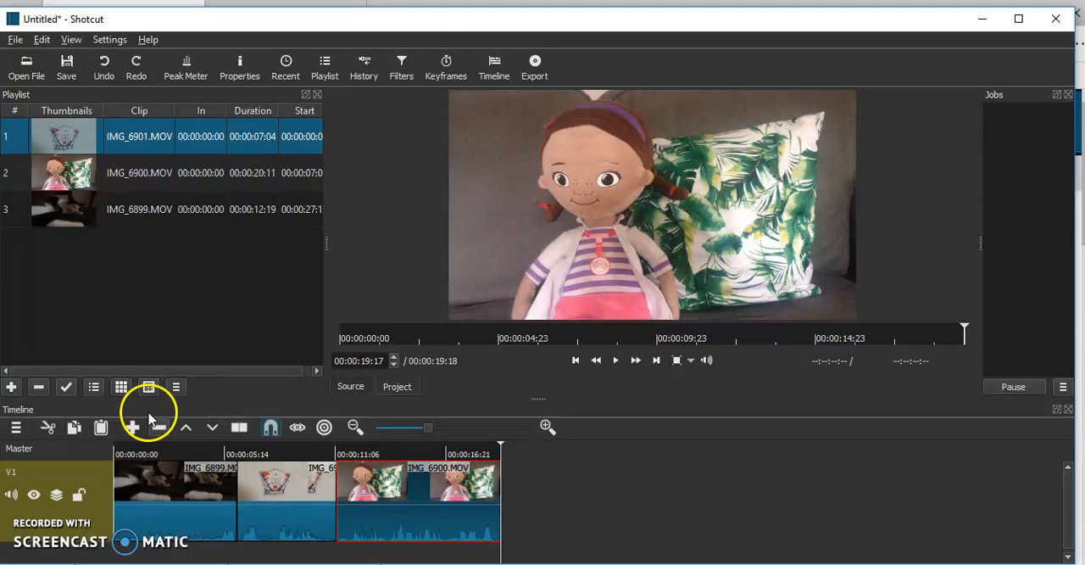
Export the timeline in mp4 format as test 2.mp4 in the Syncplicity folder, agreeing to continue with the chosen drive
{"action": "left_click", "coordinate": [533, 66]}
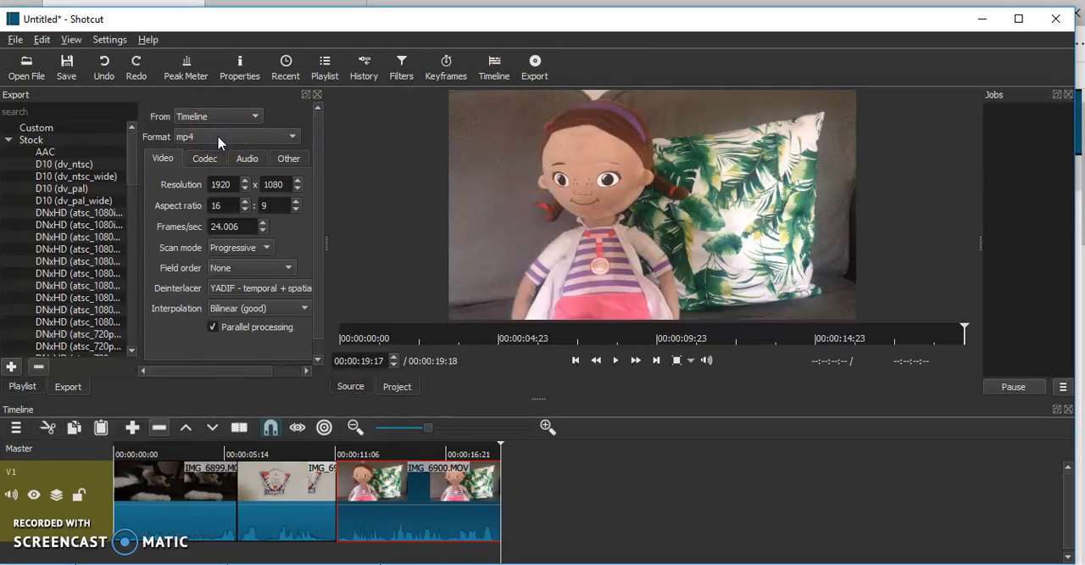
{"action": "left_click_drag", "start_coordinate": [318, 229], "coordinate": [322, 276]}
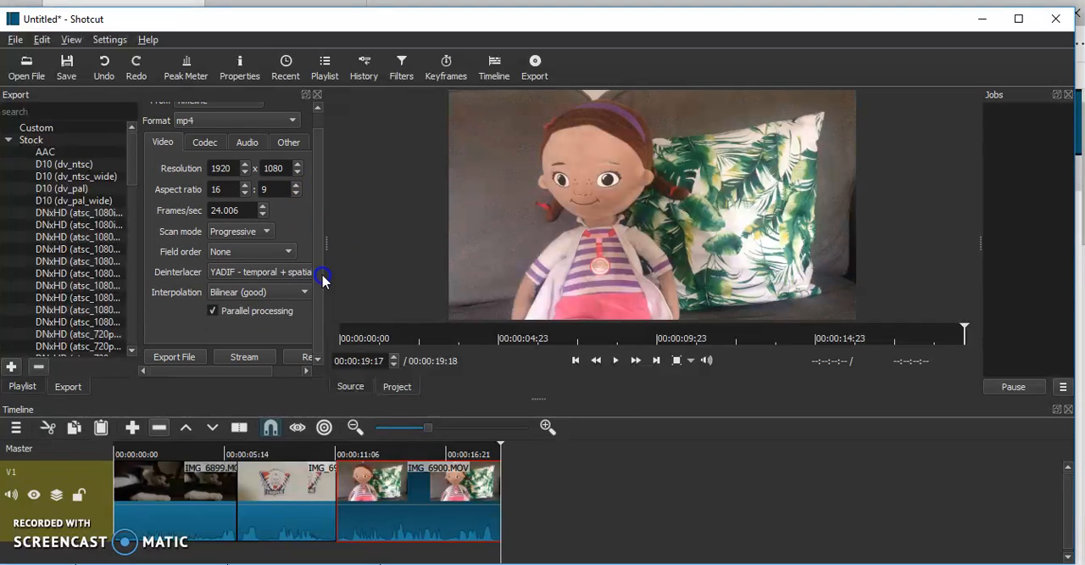
{"action": "left_click", "coordinate": [165, 356]}
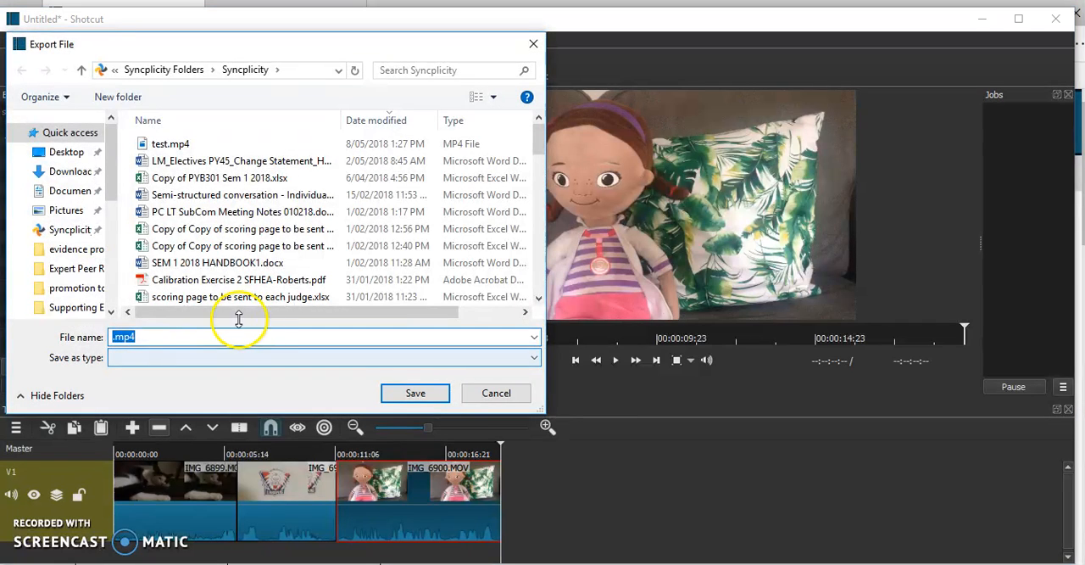
{"action": "type", "text": "test 2"}
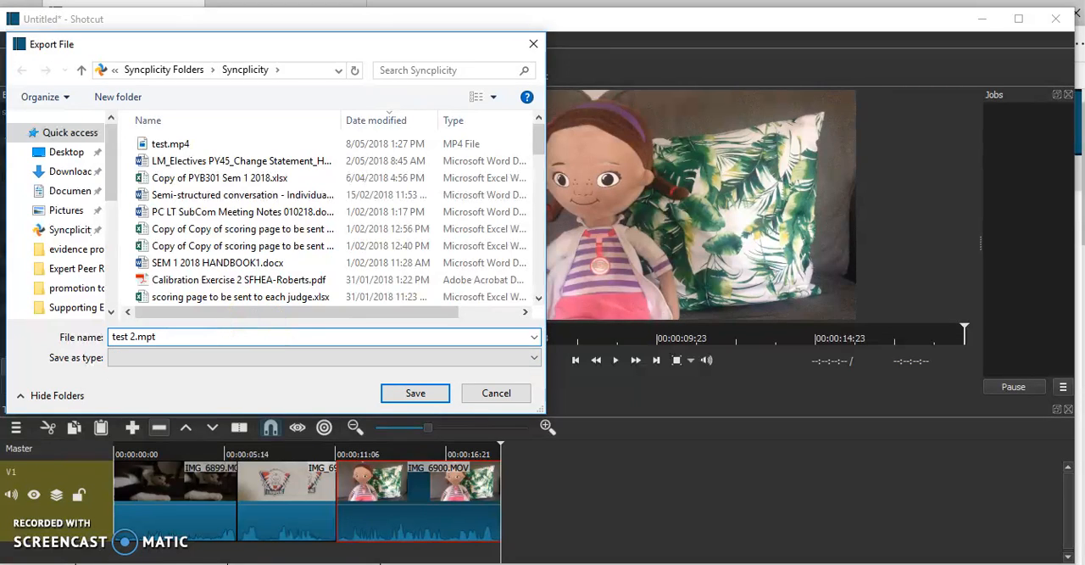
{"action": "left_click", "coordinate": [437, 383]}
{"action": "left_click", "coordinate": [435, 388]}
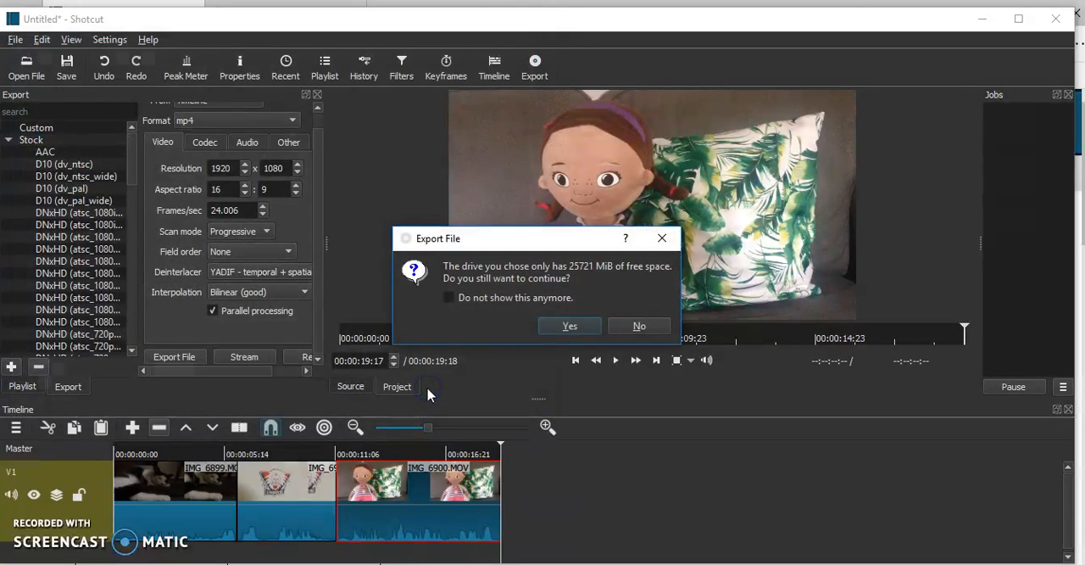
{"action": "left_click", "coordinate": [583, 329]}
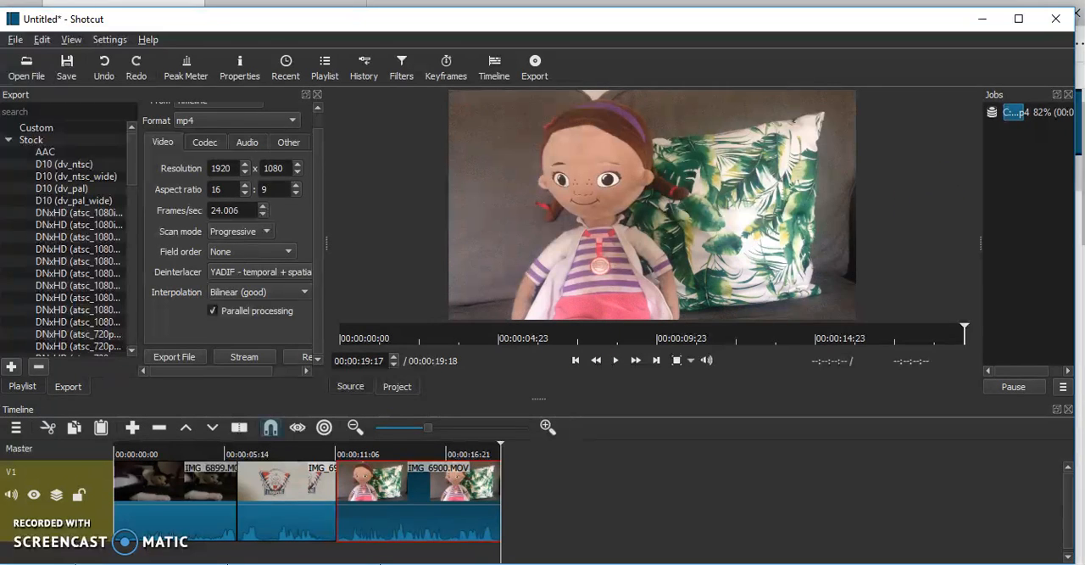
Review the exported test 2.mp4 in the preview and from the Syncplicity folder in Films & TV, then close the player and folder
{"action": "double_click", "coordinate": [1021, 117]}
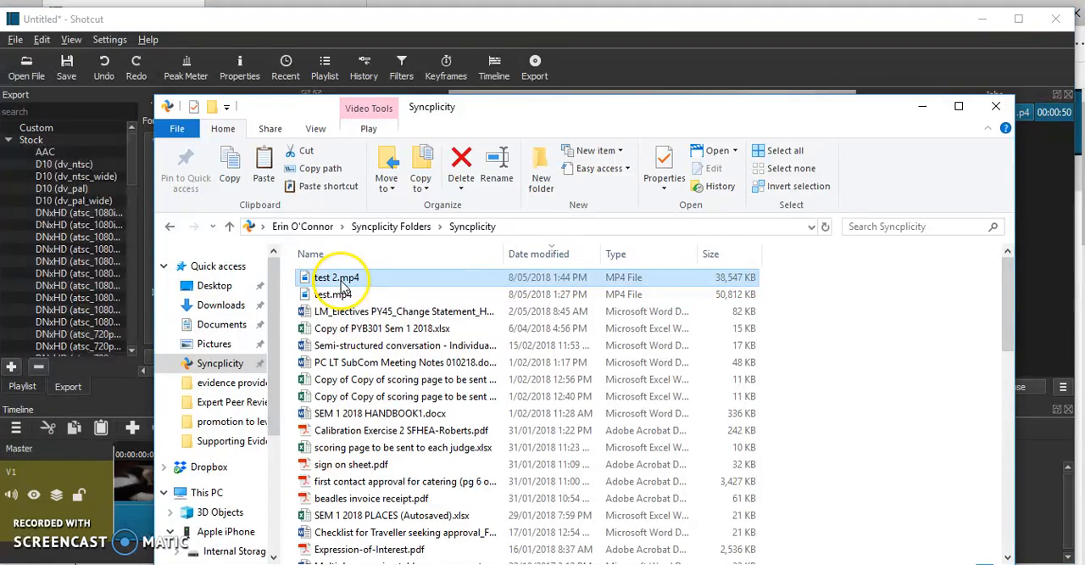
{"action": "double_click", "coordinate": [342, 283]}
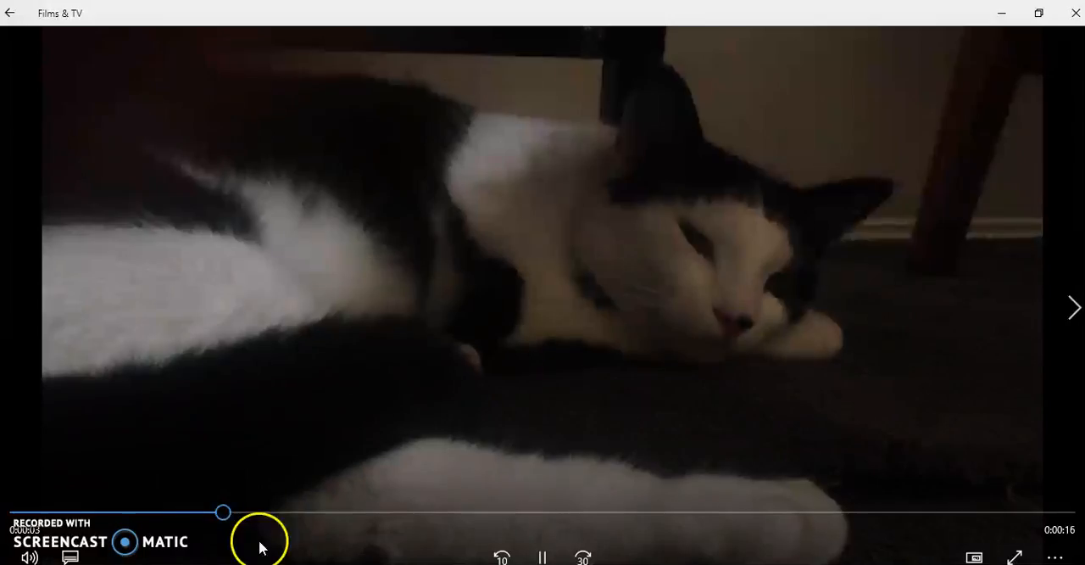
{"action": "left_click_drag", "start_coordinate": [243, 518], "coordinate": [823, 502]}
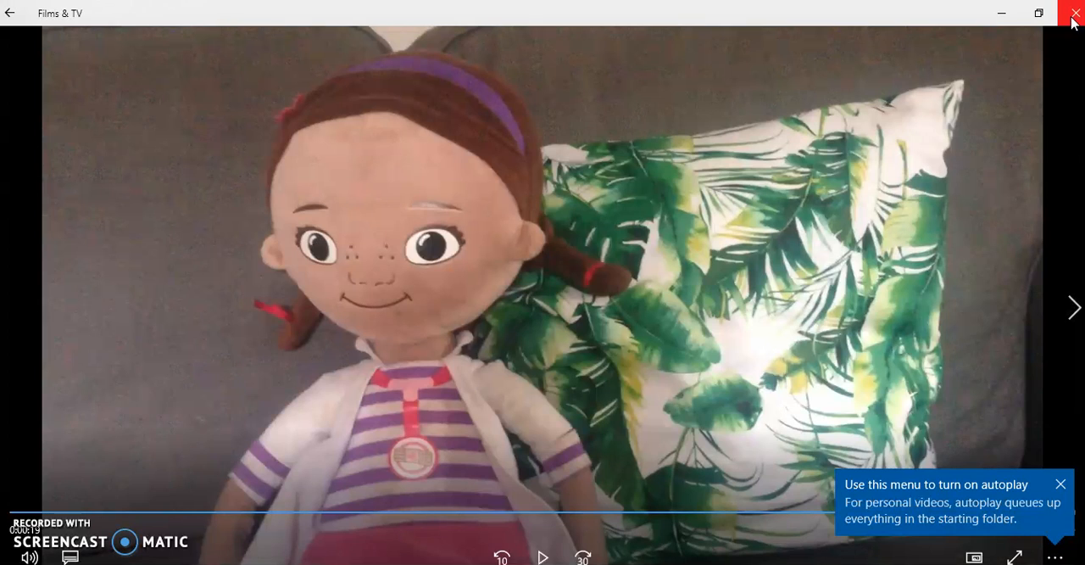
{"action": "left_click", "coordinate": [1074, 23]}
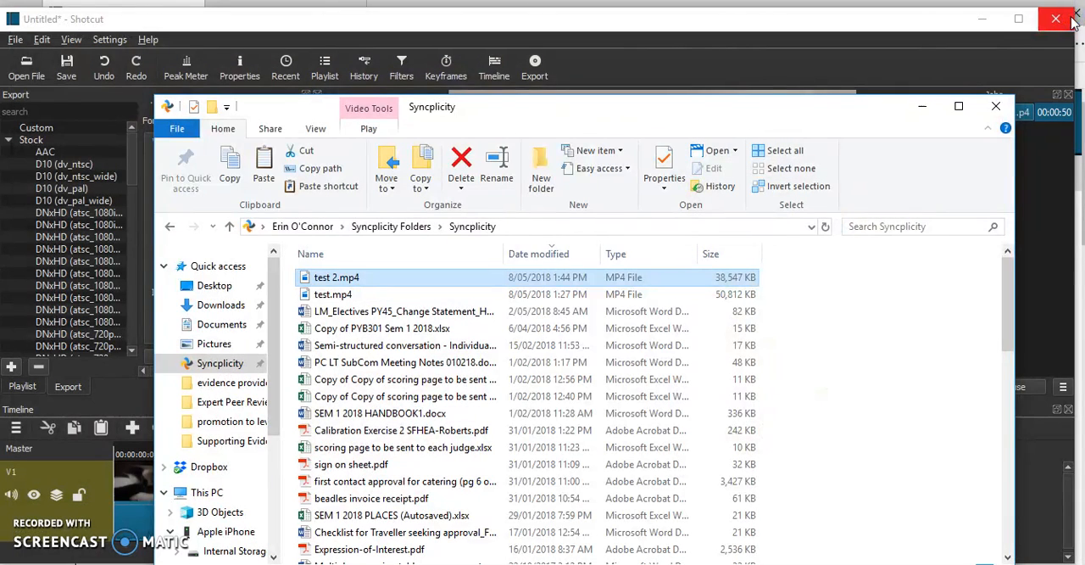
{"action": "left_click", "coordinate": [998, 105]}
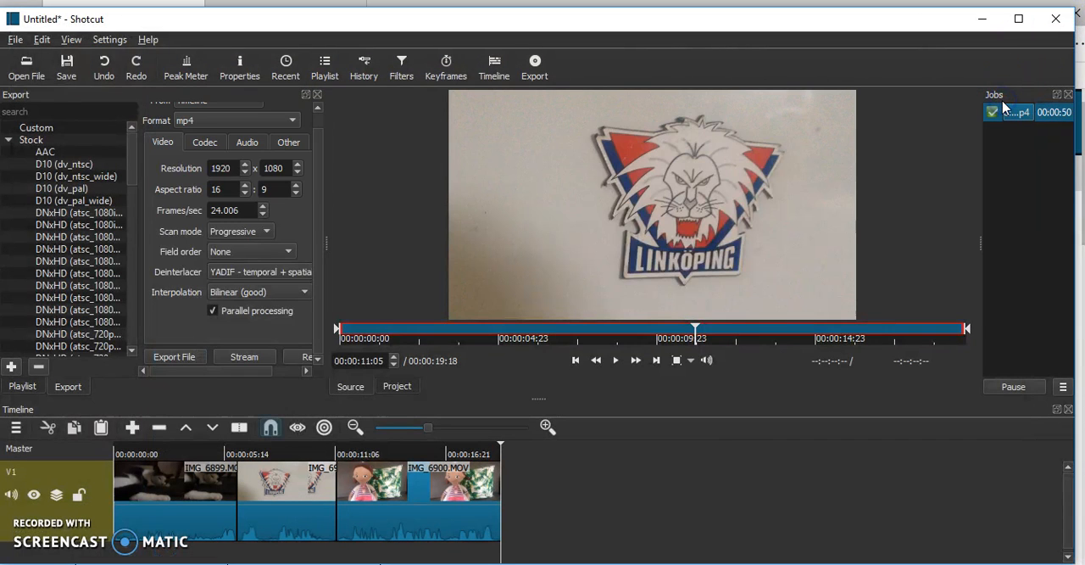